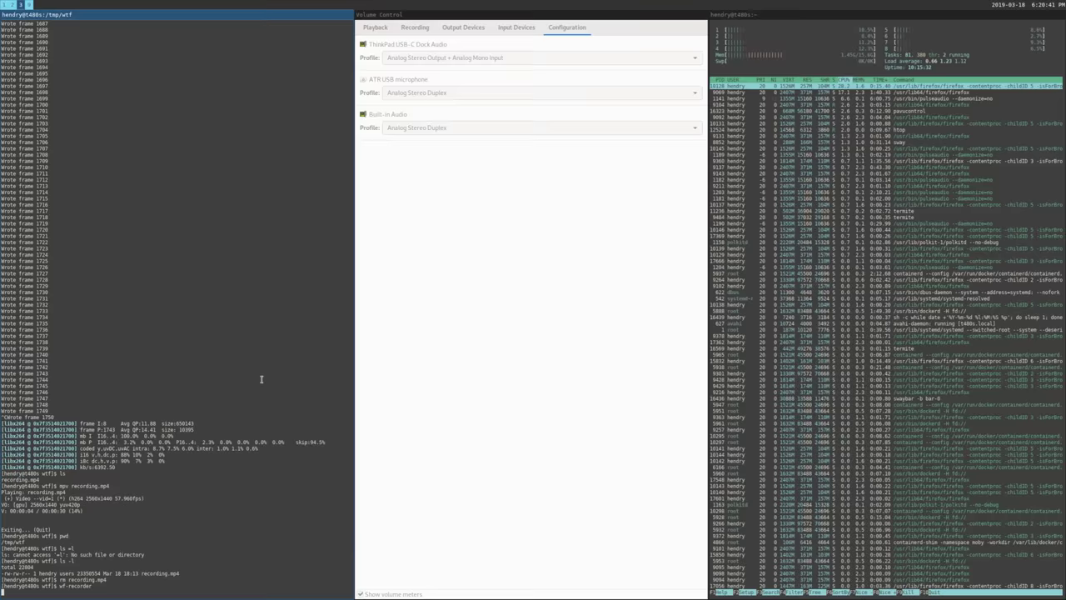
Start the wf-recorder screen capture, then switch to empty workspace 4
key(Return)
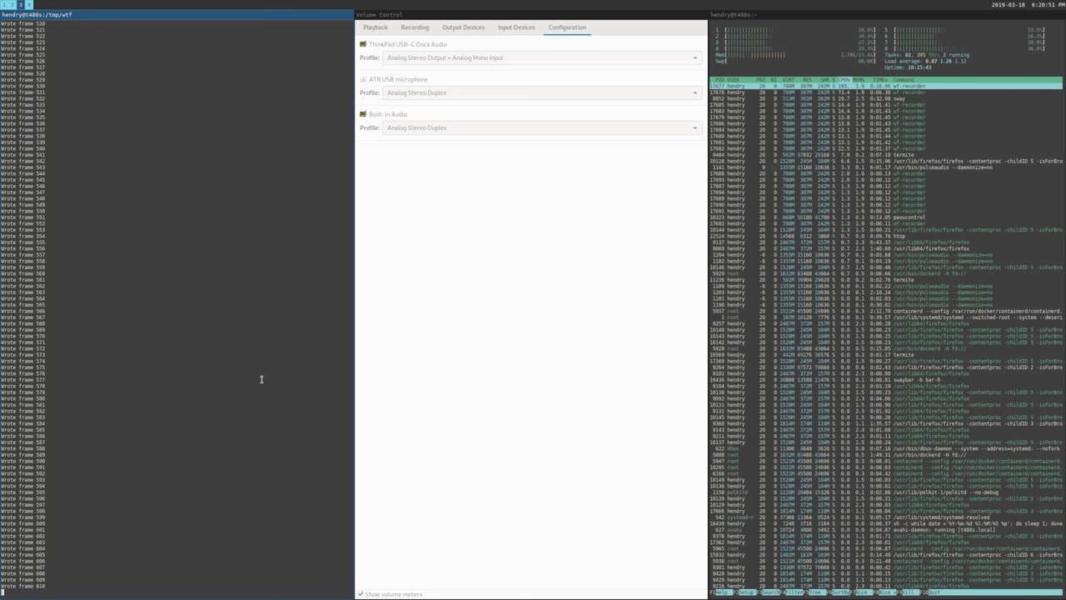
key(super+4)
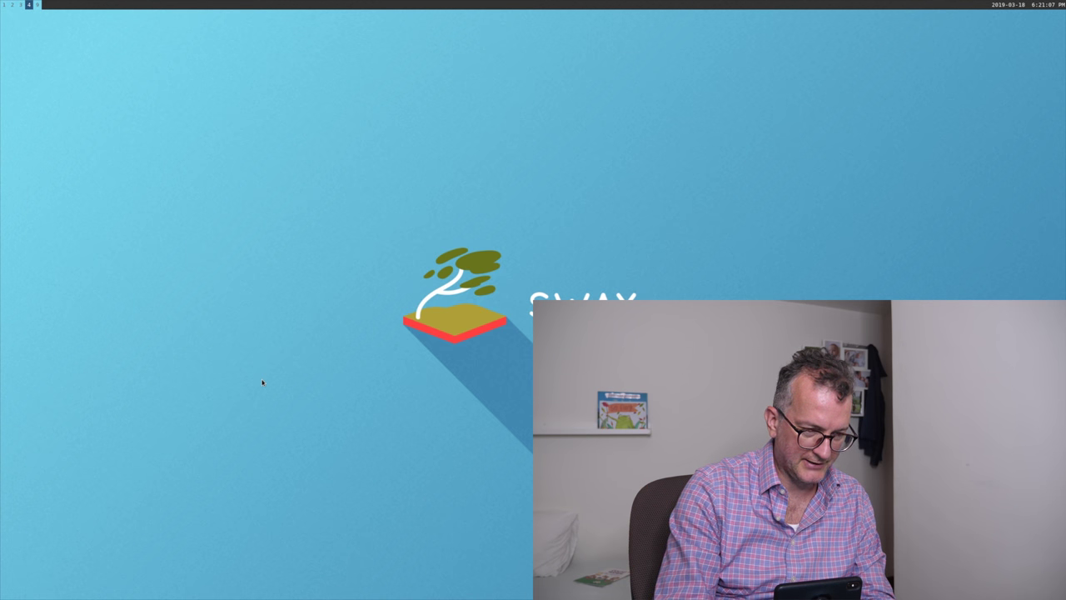
Open a new terminal window on workspace 4
key(super+Return)
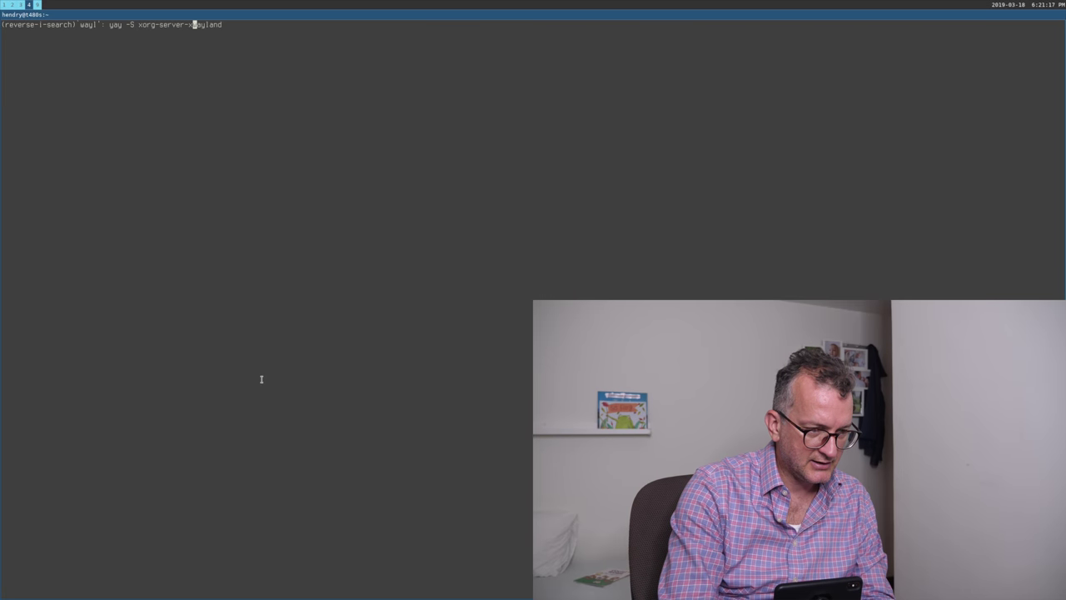
Enlarge the terminal font, cancel the history search, and open then close dmenu
key(ctrl+plus)
key(ctrl+plus)
key(ctrl+plus)
key(ctrl+plus)
key(ctrl+plus)
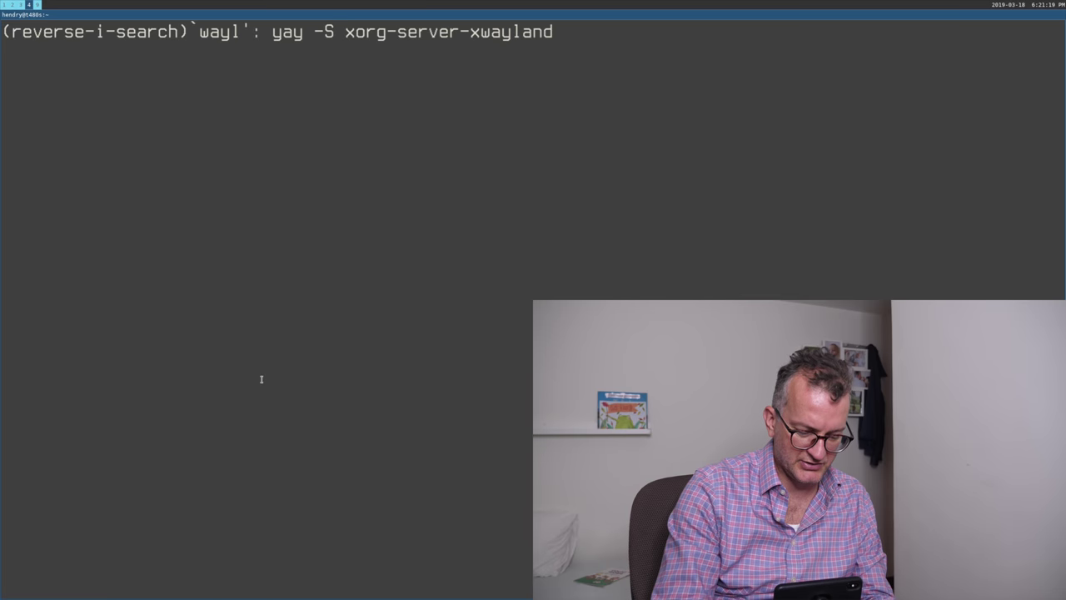
key(ctrl+c)
key(ctrl+c)
key(ctrl+c)
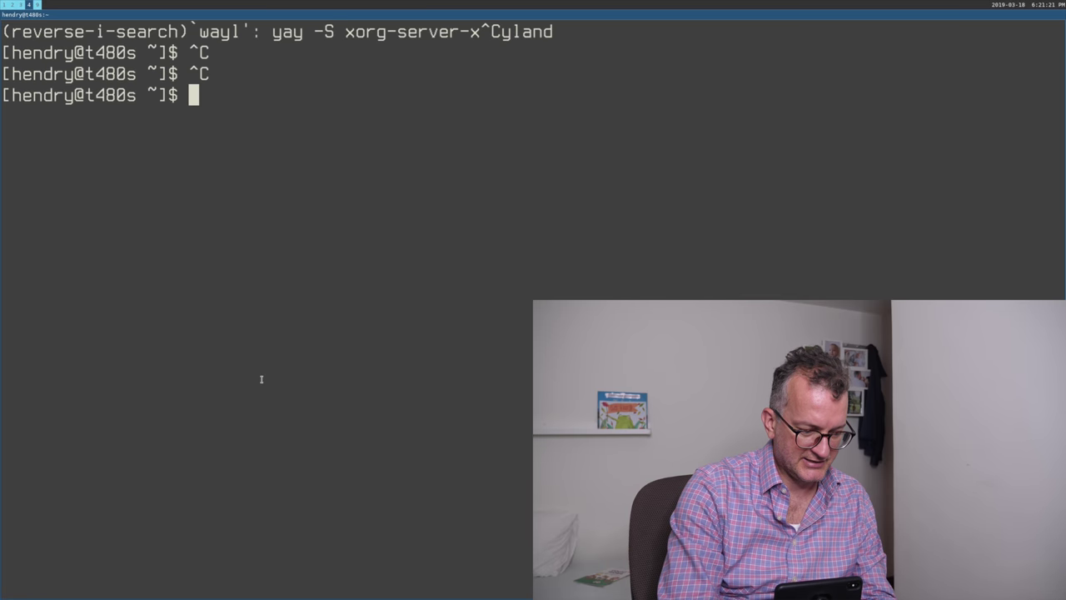
key(super+d)
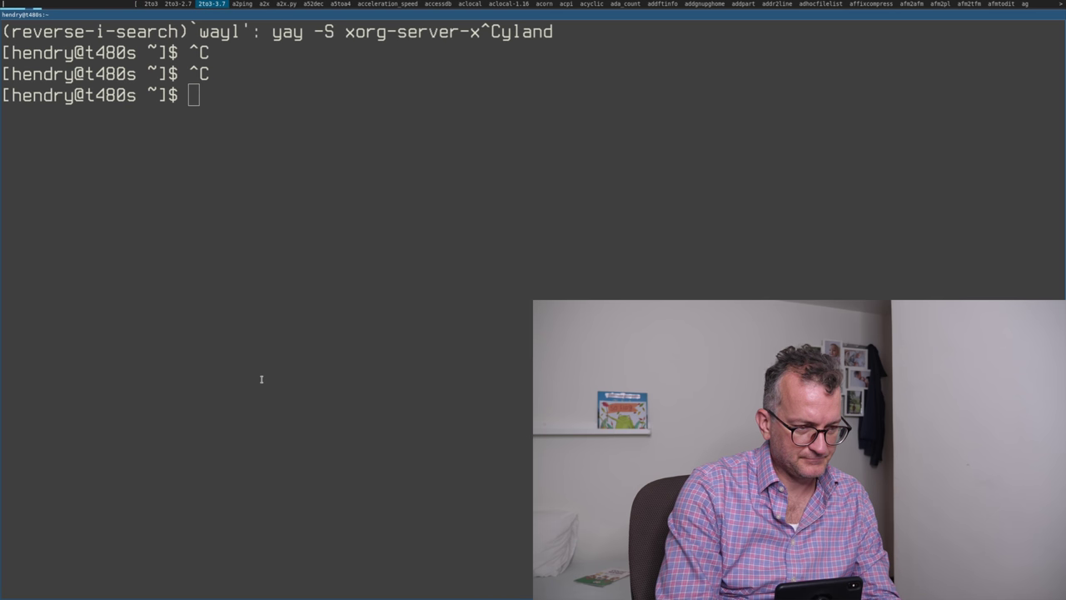
key(Escape)
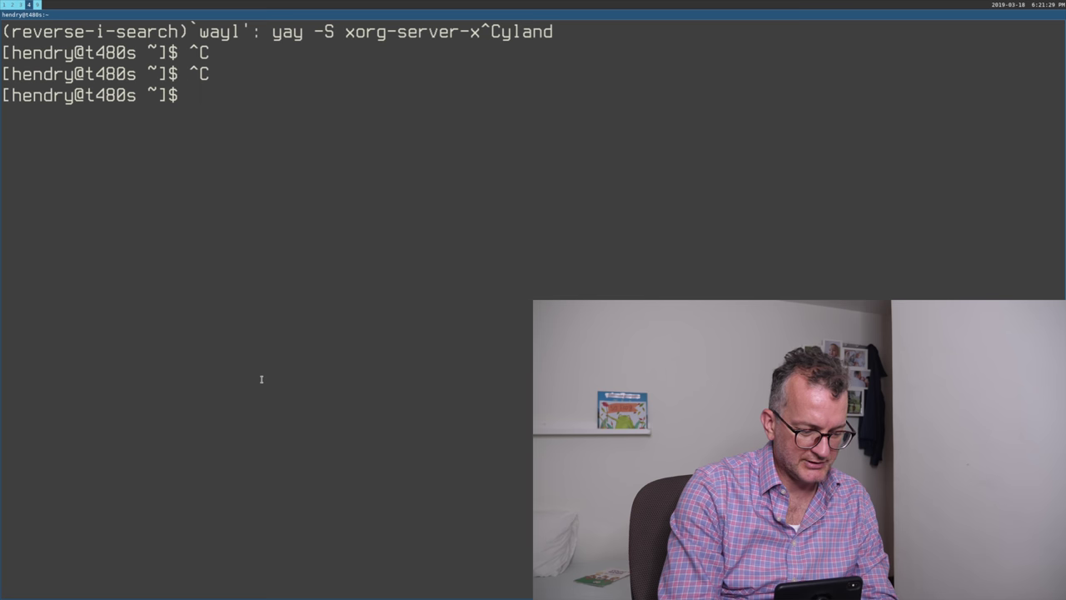
Reverse-search shell history for 'FER', then 'fe', then go to workspace 2
key(ctrl+r)
text(FER)
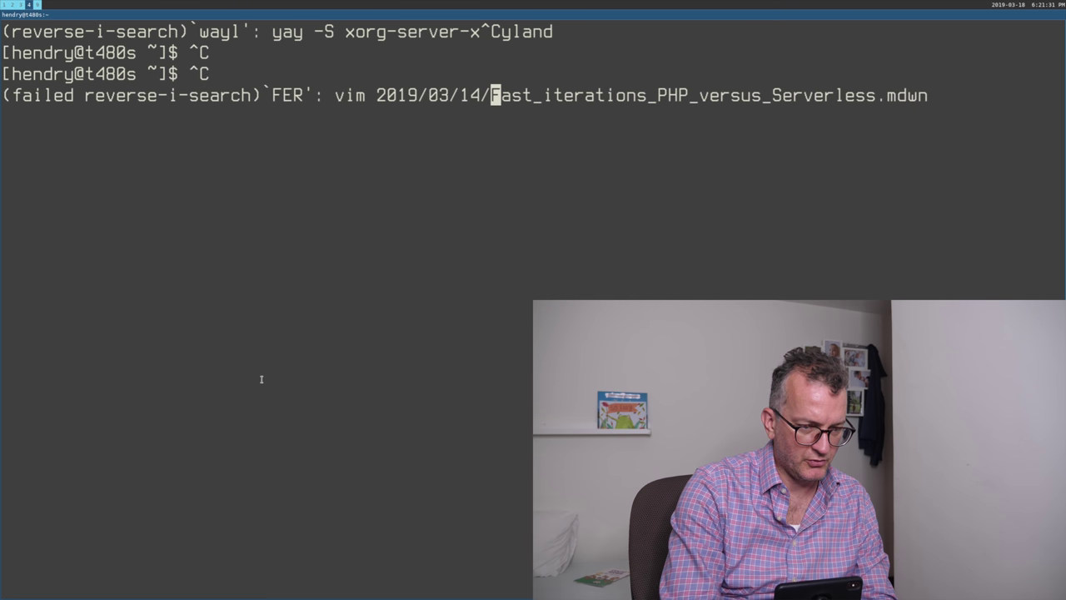
key(ctrl+c)
key(ctrl+c)
key(ctrl+r)
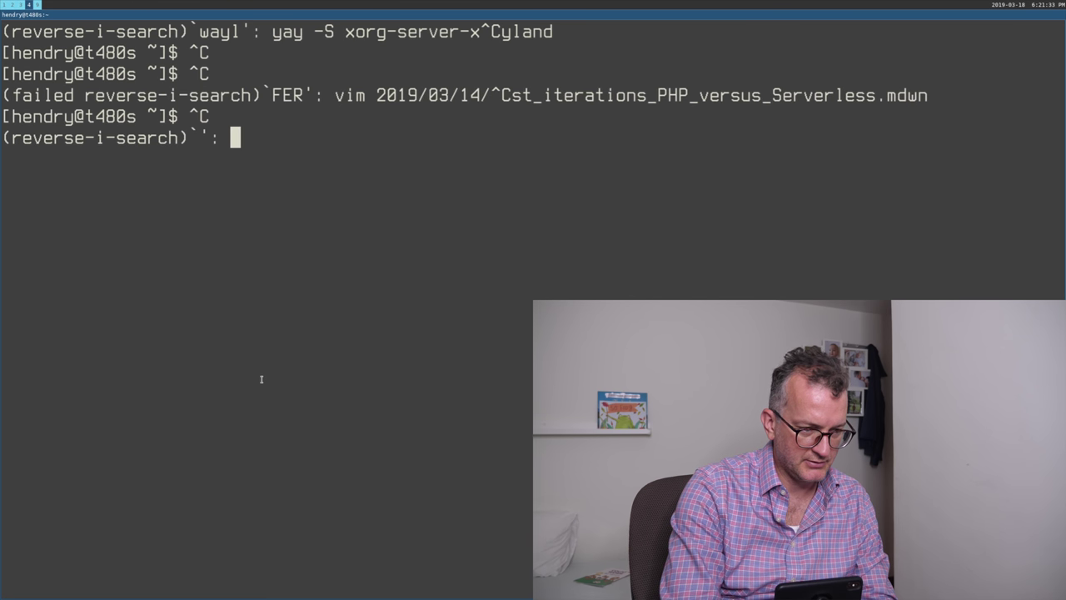
text(fe)
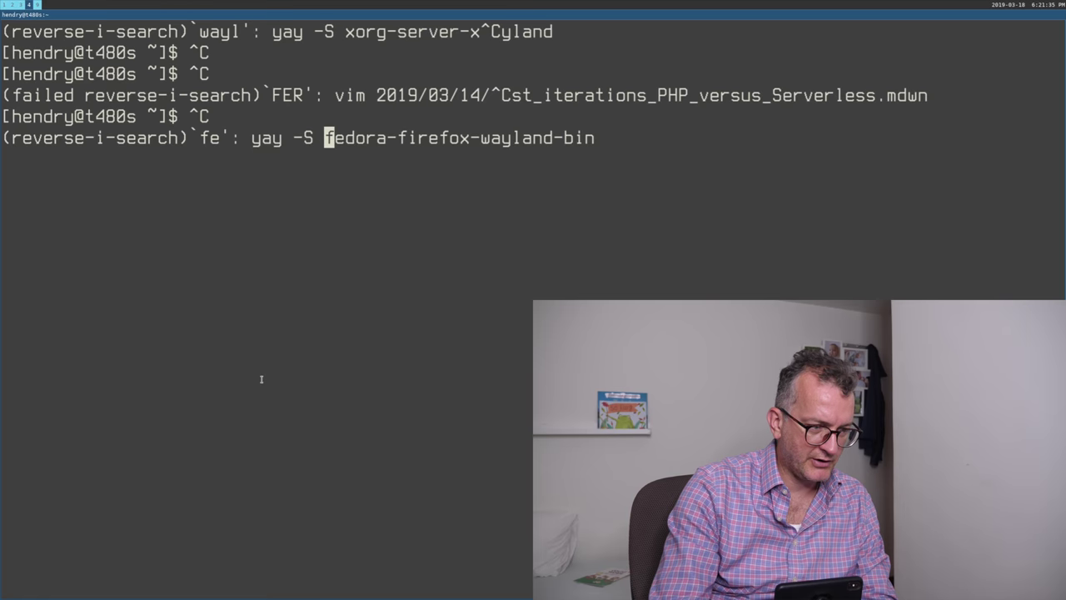
key(super+2)
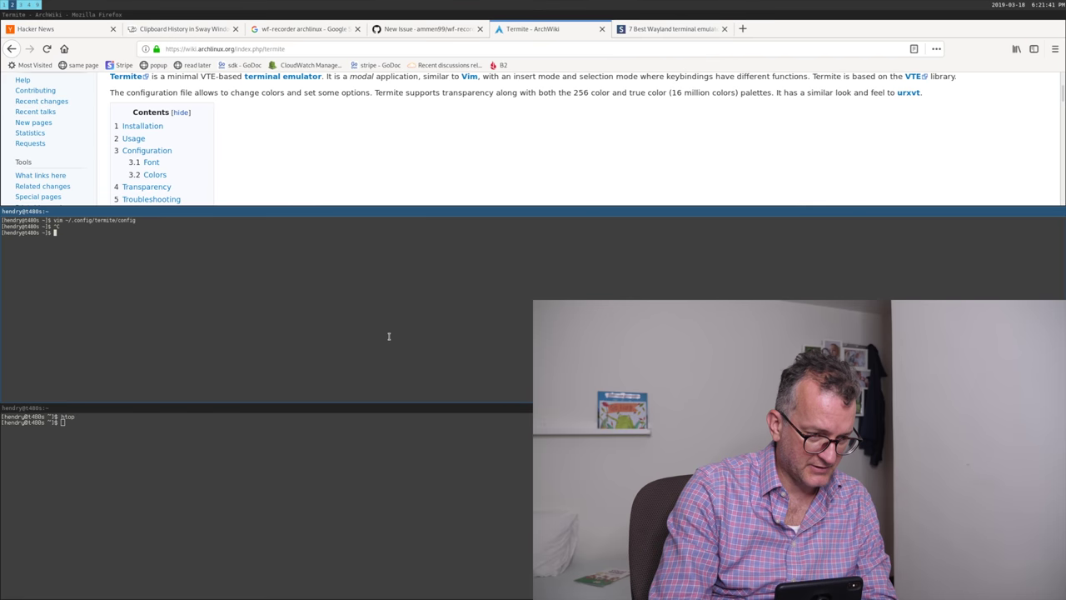
Close the terminals and load YouTube in a new Firefox tab
key(ctrl+d)
key(ctrl+d)
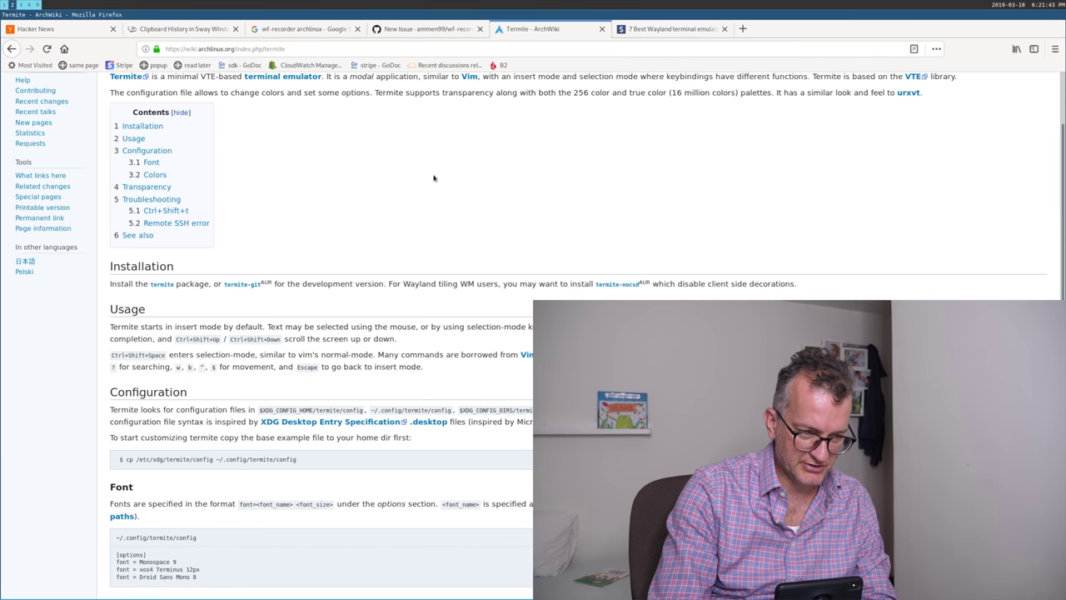
key(ctrl+t)
text(youtube.com/)
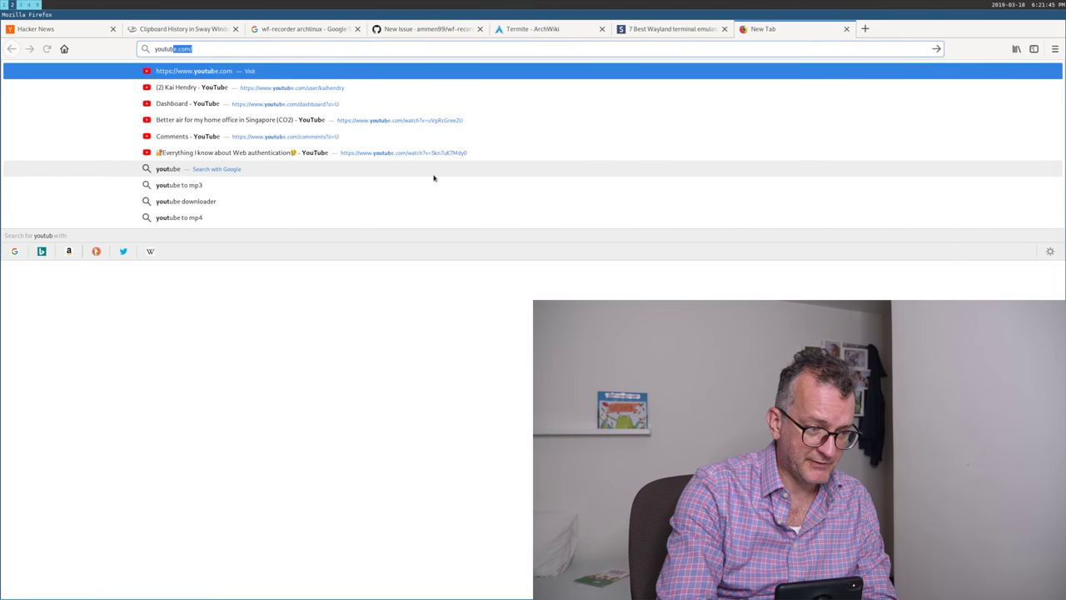
key(Return)
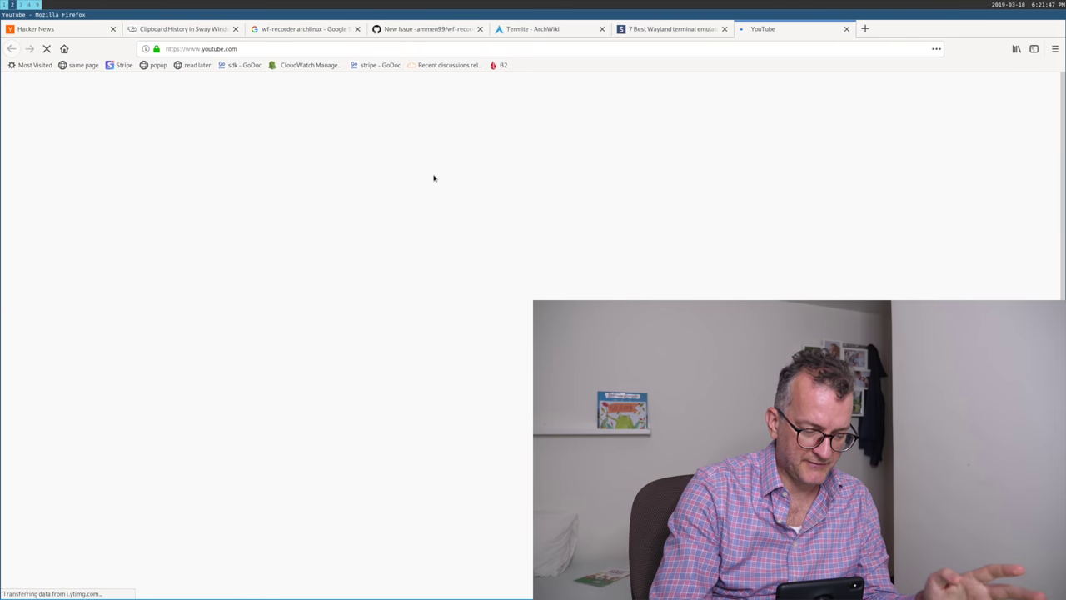
scroll(443, 257, down, 5)
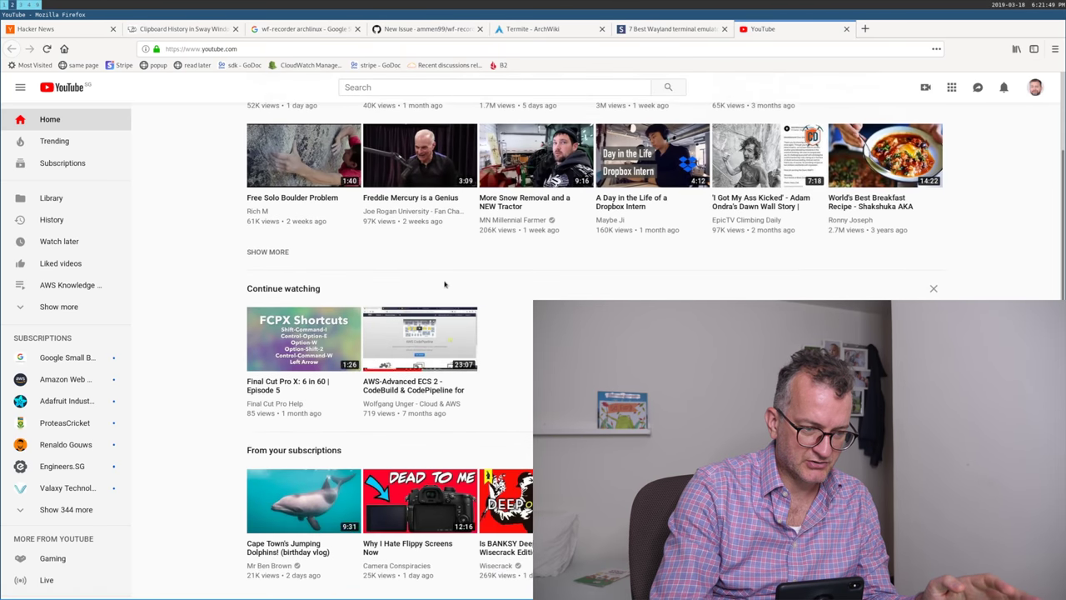
scroll(443, 280, up, 5)
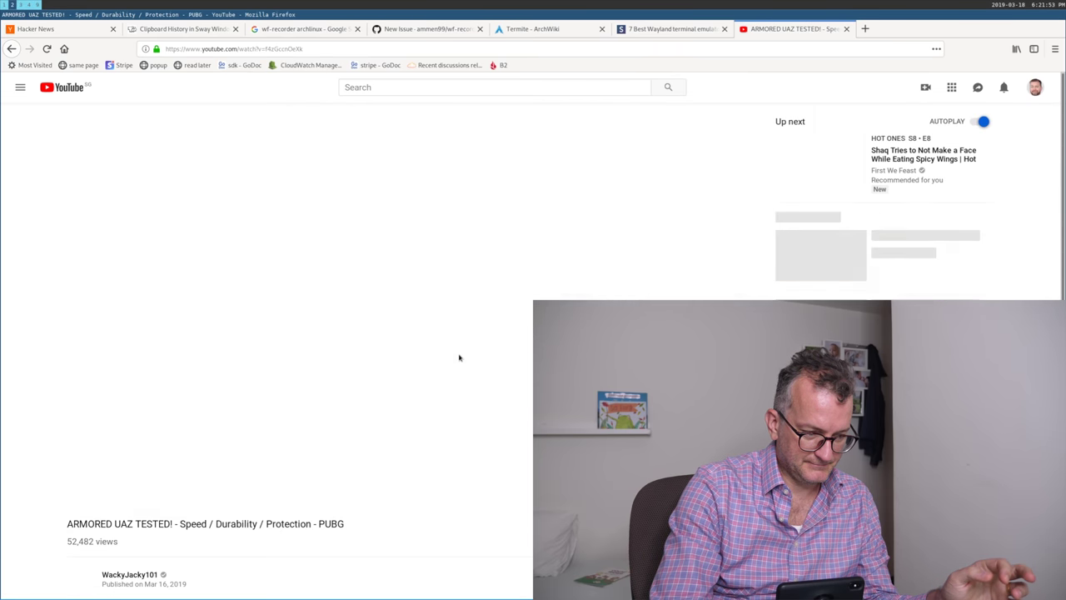
Play the video full screen, seek to about 2:43, then pause it and switch to IRC
key(f)
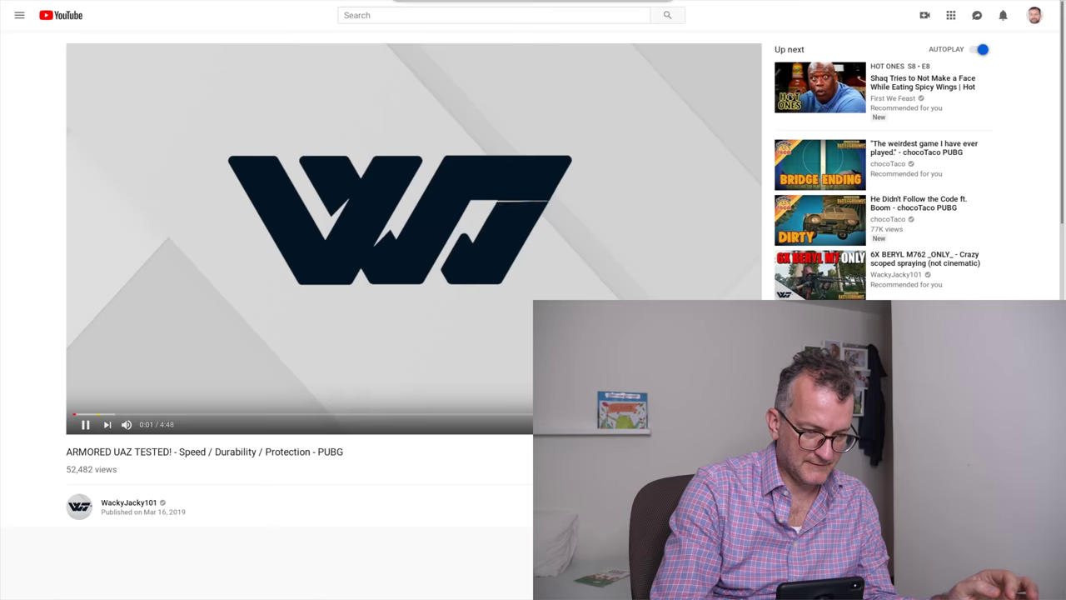
click(602, 569)
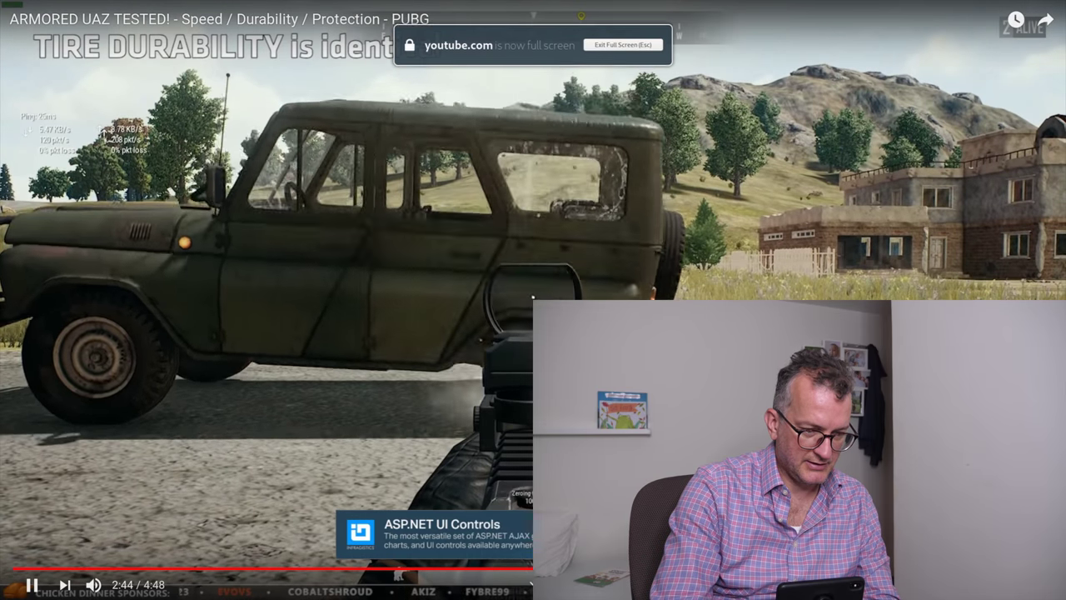
key(f)
click(379, 147)
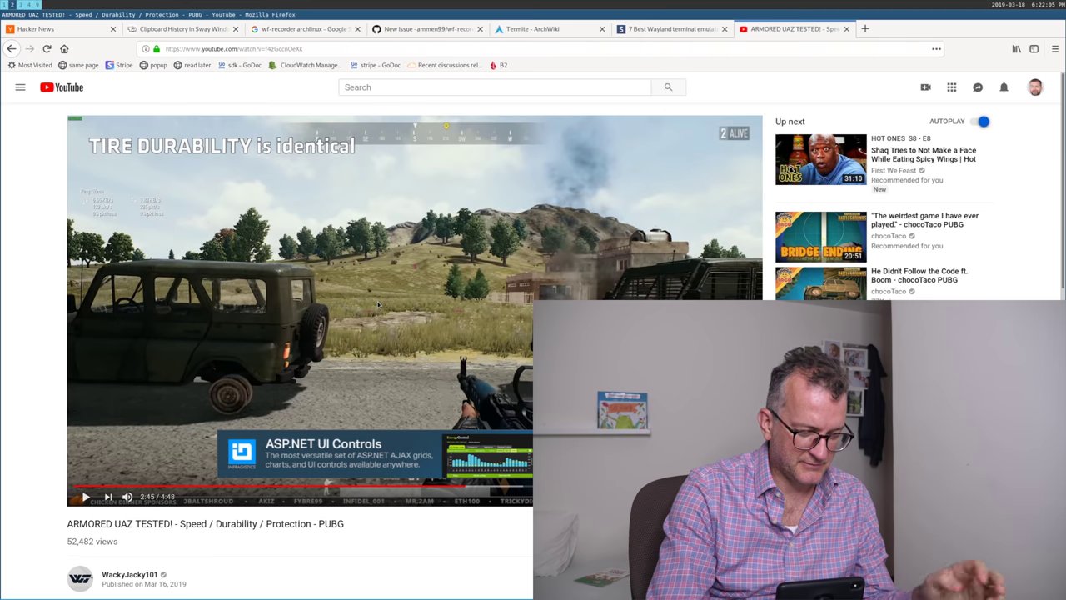
click(35, 5)
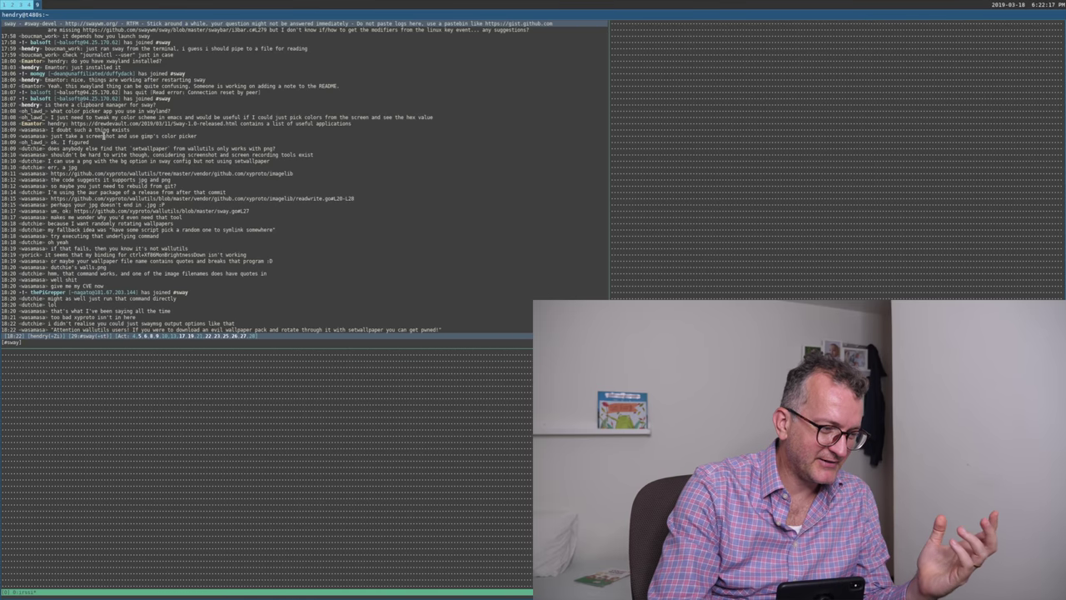
On workspace 4, reverse-search history for 'cp con' then 'cp', and return to the recorder workspace
click(26, 4)
key(ctrl+c)
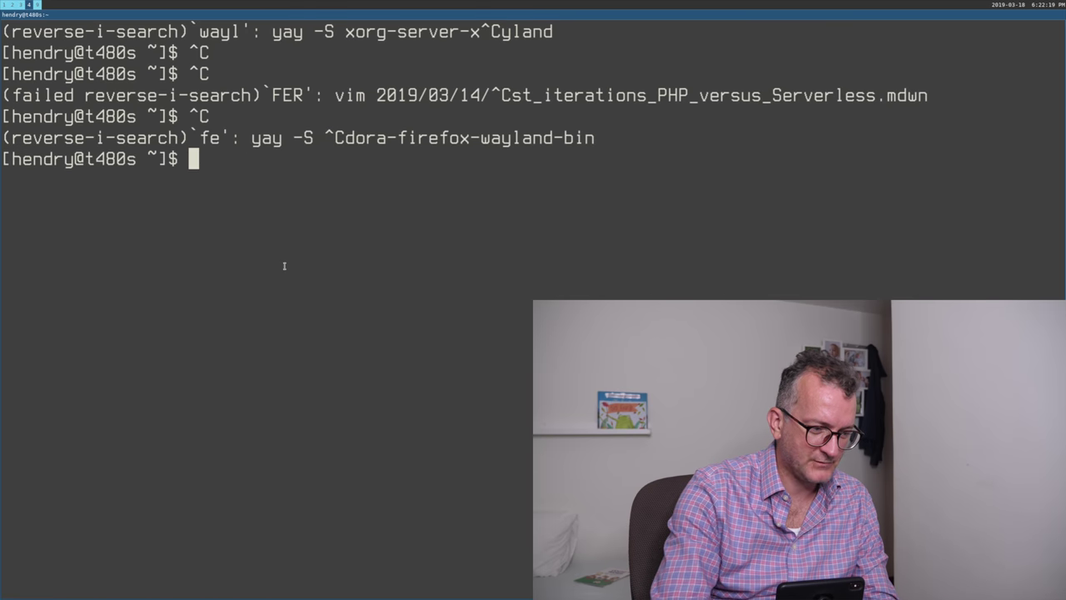
key(ctrl+c)
key(ctrl+r)
text(cp )
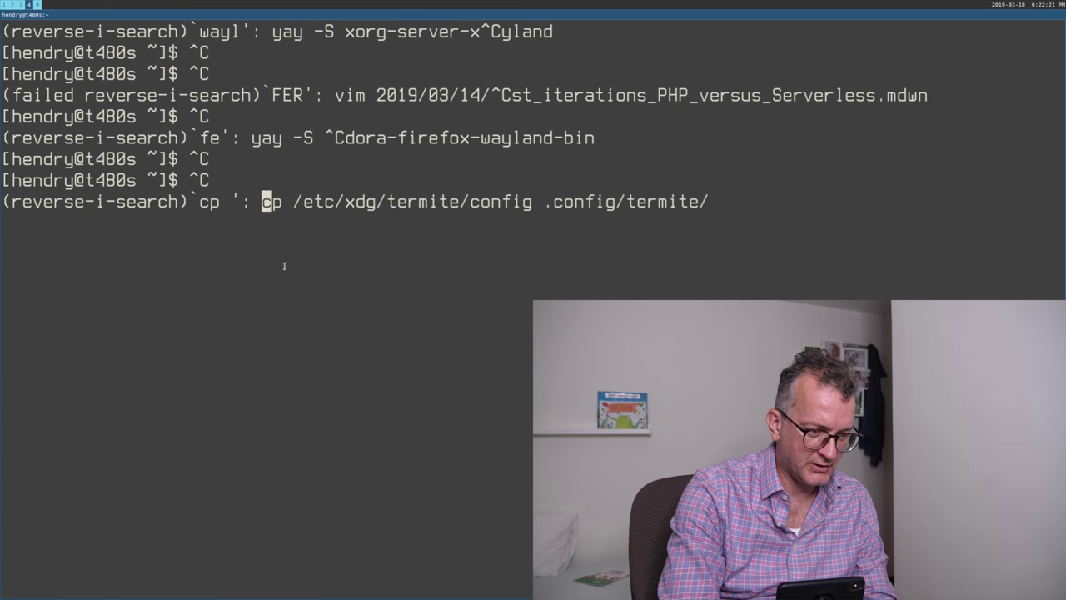
text(con)
key(ctrl+c)
key(ctrl+r)
text(cp)
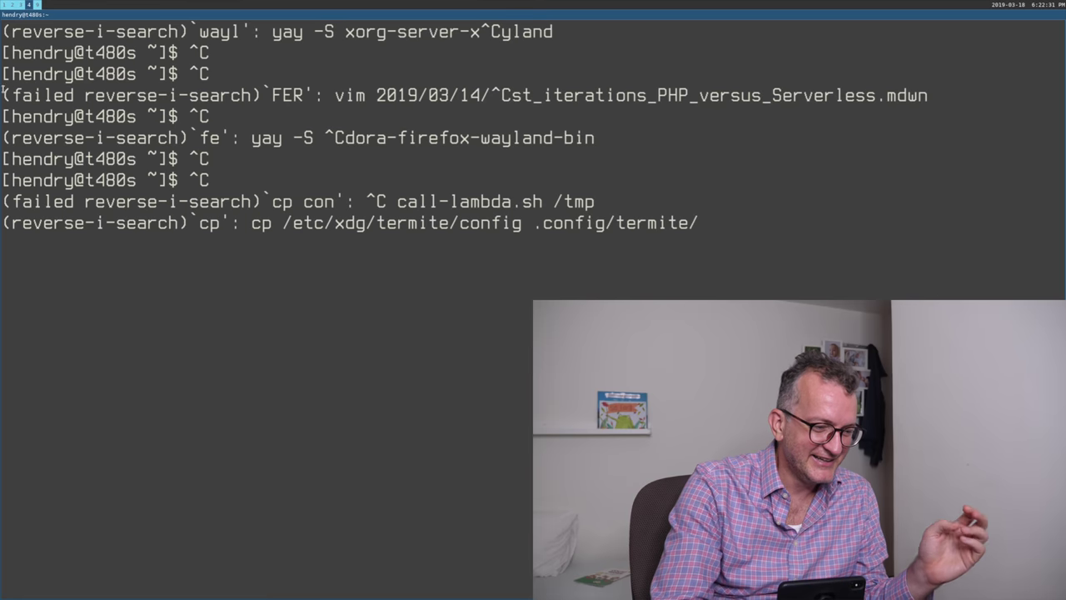
click(16, 4)
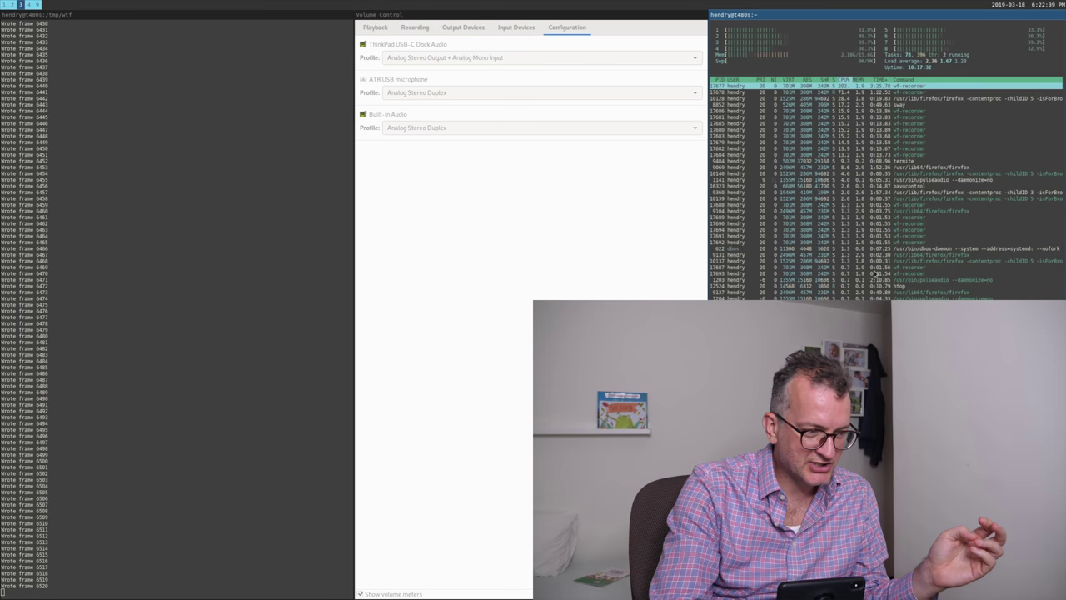
Tour the Firefox, terminal, recorder and #sway IRC workspaces from the top bar
click(12, 4)
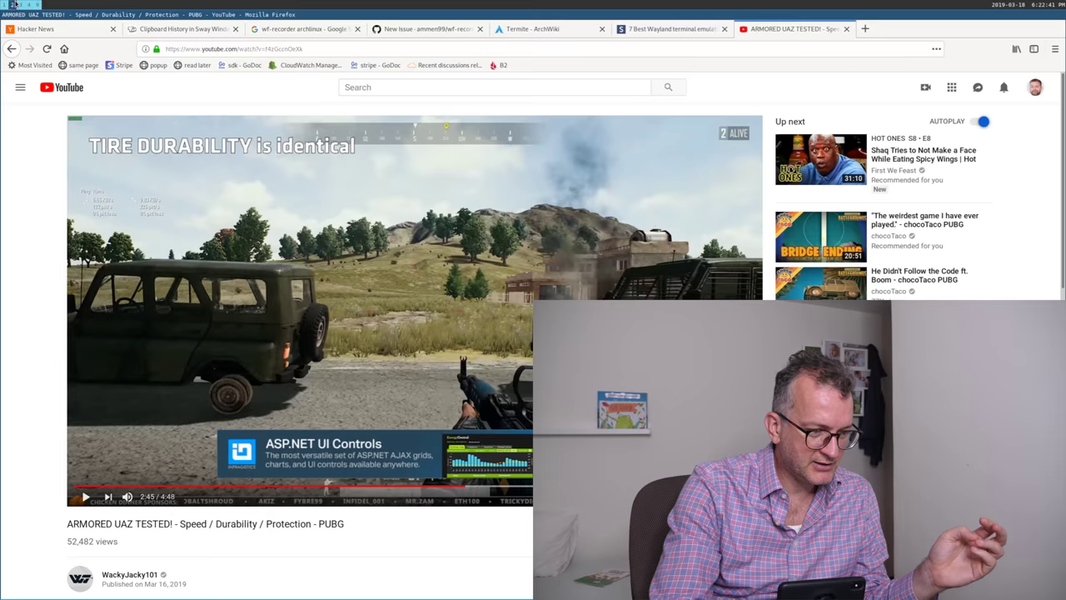
click(5, 4)
click(37, 5)
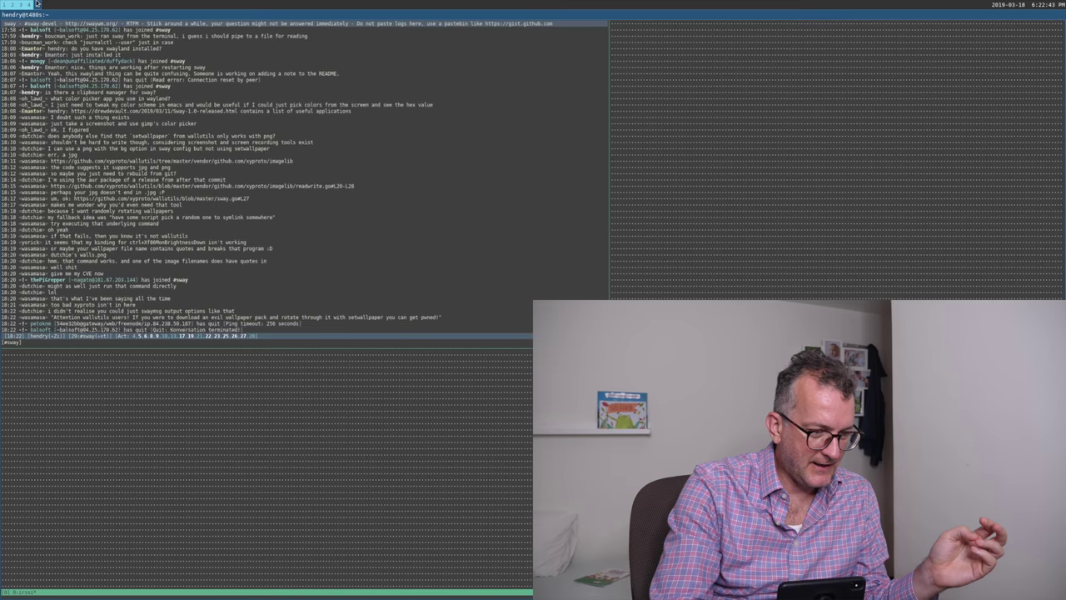
click(4, 5)
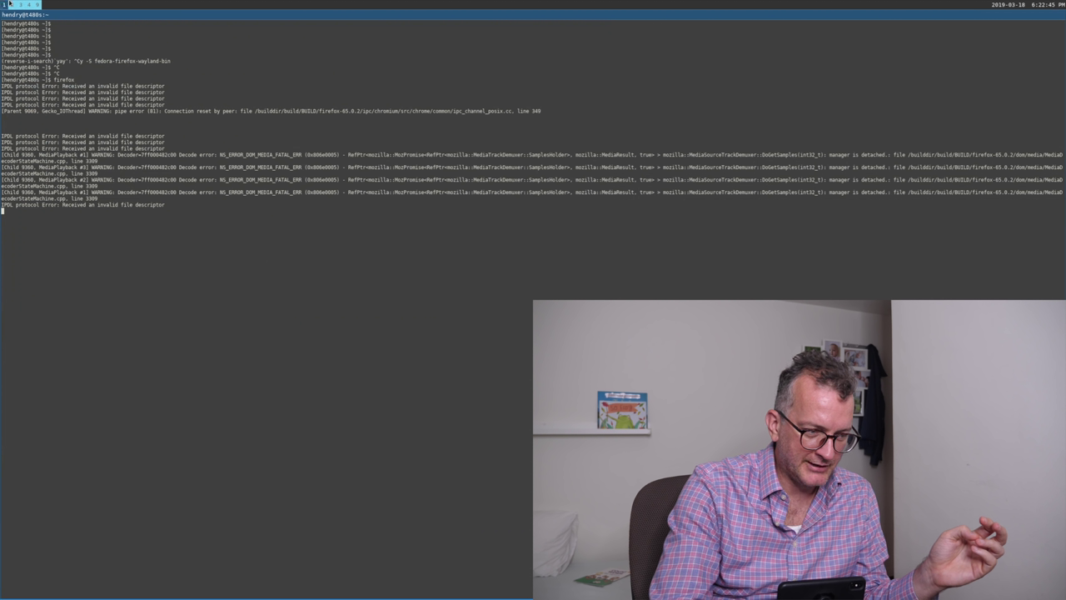
click(20, 4)
click(30, 4)
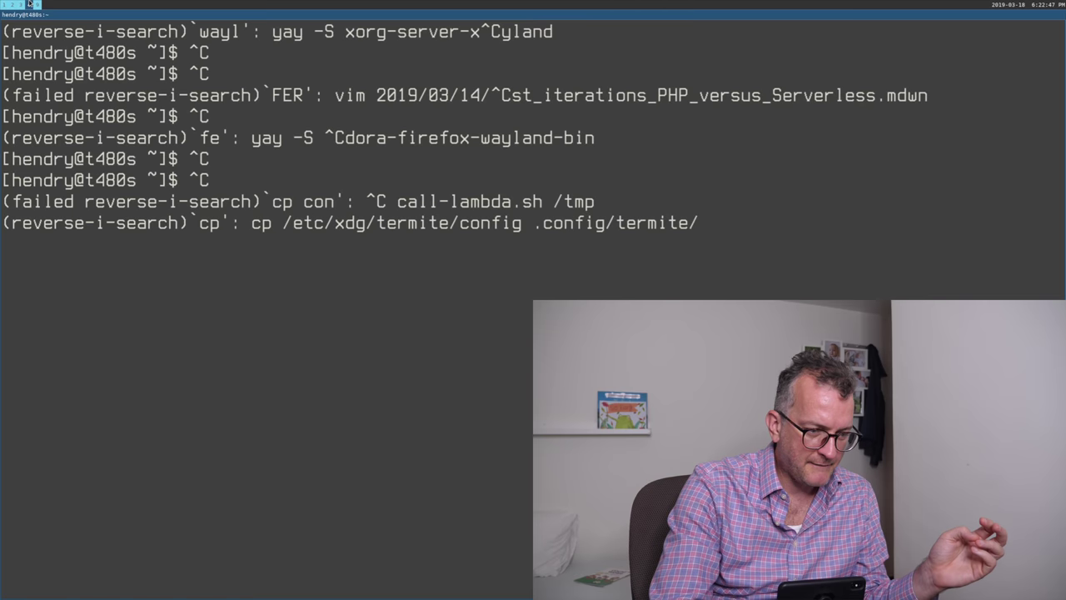
click(36, 4)
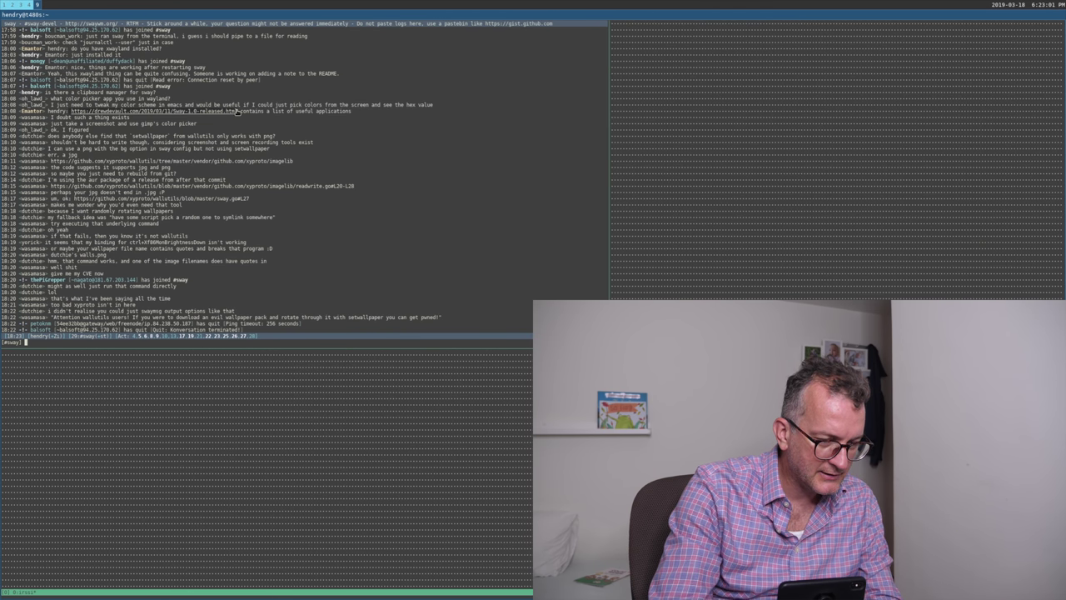
key(super+1)
Browse the sway 1.0 release post, then enter reddit.com/r/sw in a new tab
key(super+2)
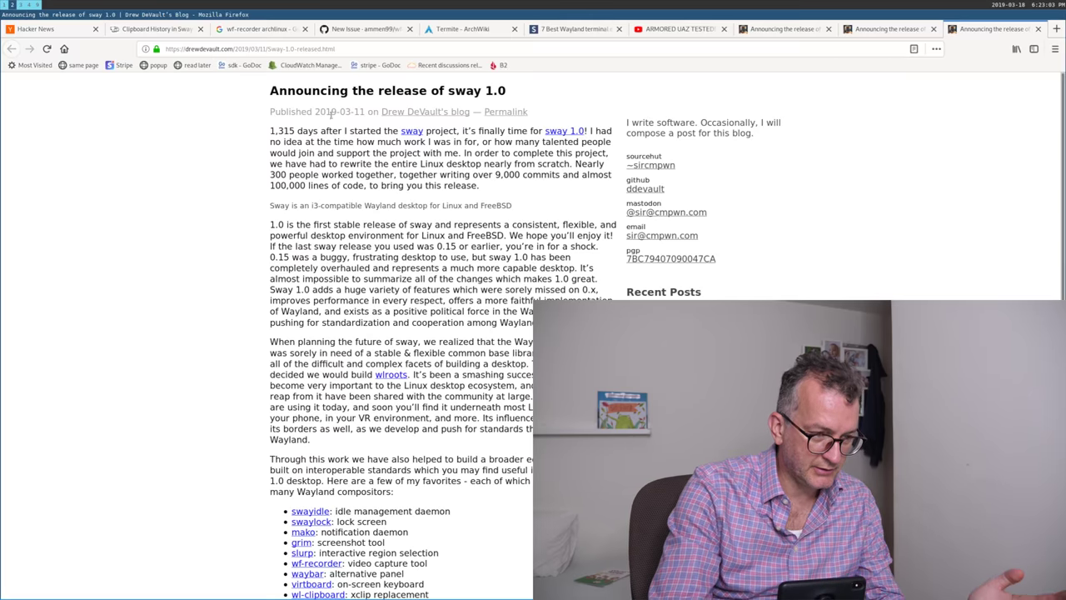
scroll(408, 244, down, 8)
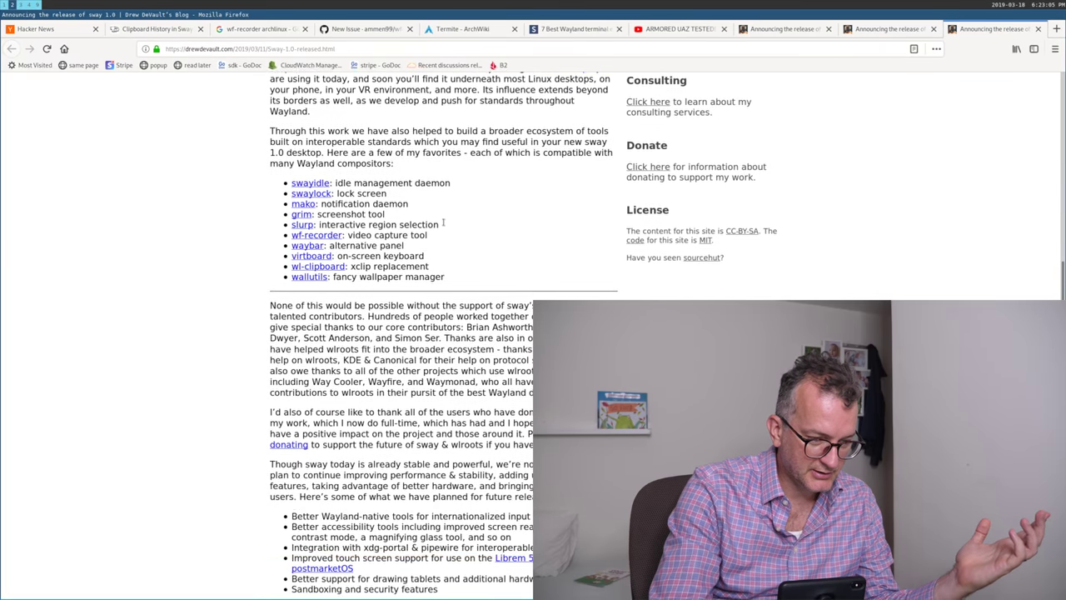
scroll(408, 244, up, 3)
scroll(408, 244, up, 1)
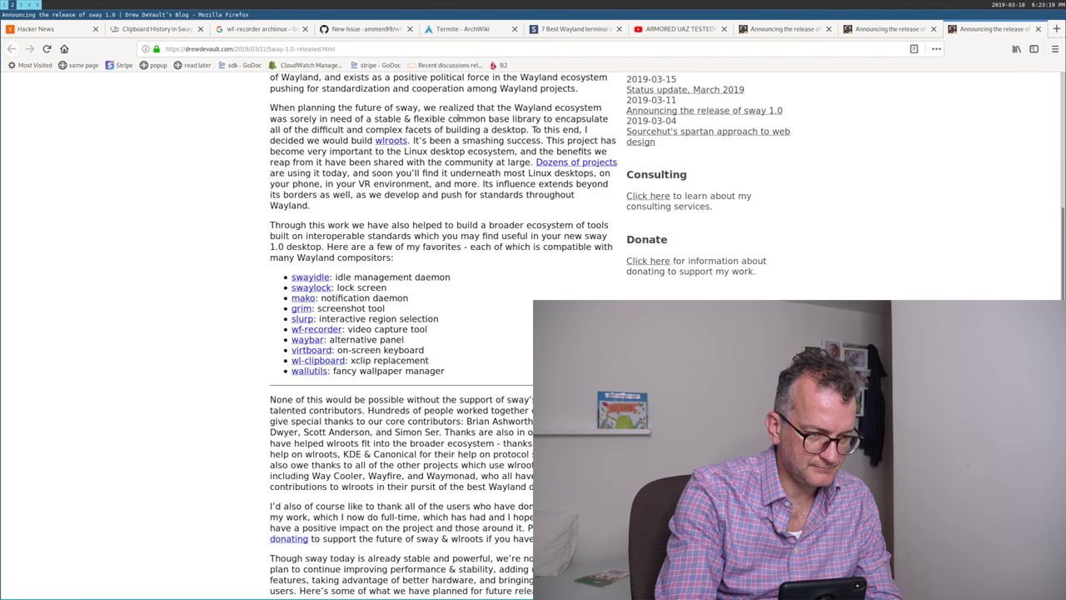
key(ctrl+t)
text(reddit.com/r/)
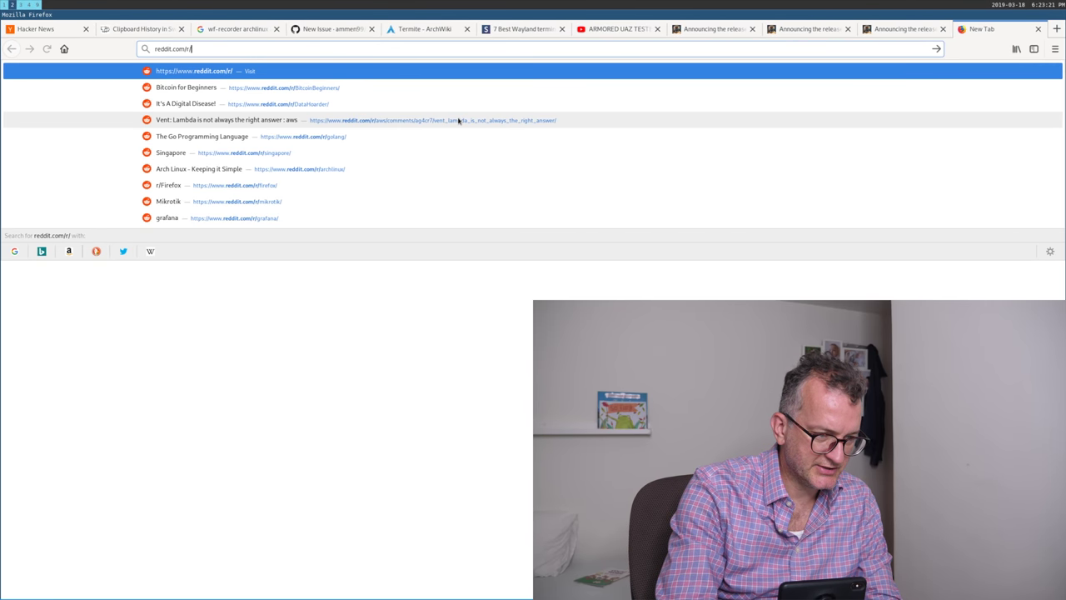
text(swaywm/)
Load the r/swaywm subreddit, then switch to the #sway IRC workspace 9
key(Return)
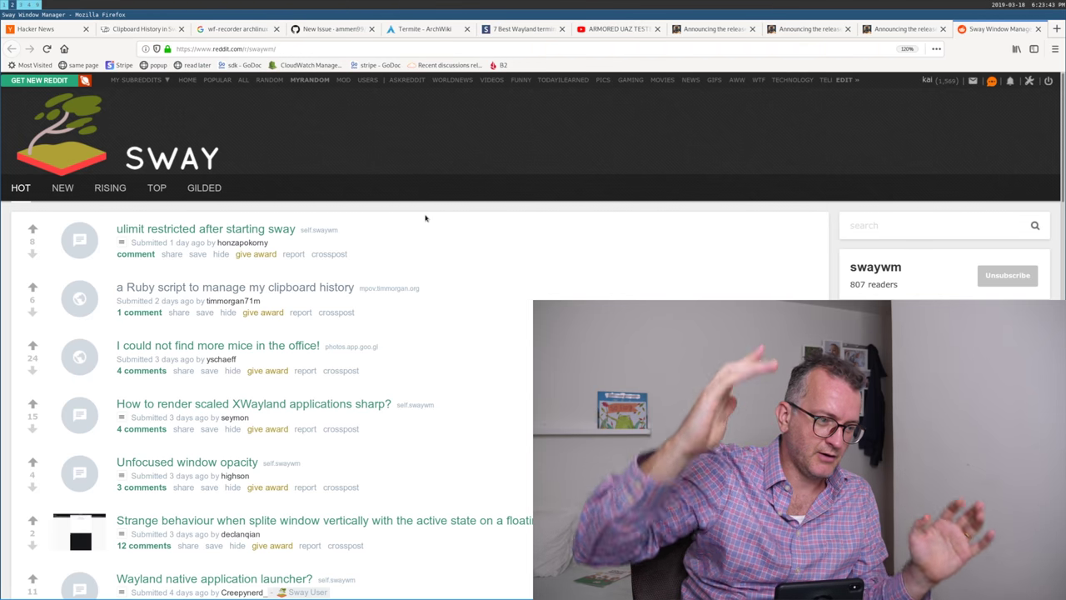
key(super+9)
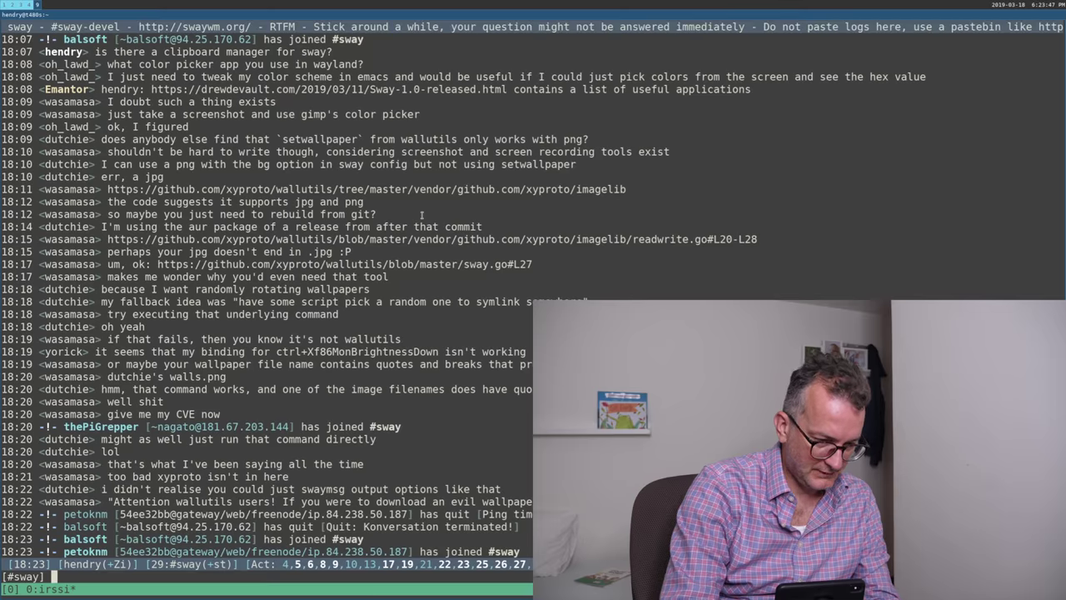
Step through irssi windows with Ctrl+P/Ctrl+N until #intel-gfx is shown
key(ctrl+p)
key(ctrl+n)
key(ctrl+n)
key(ctrl+p)
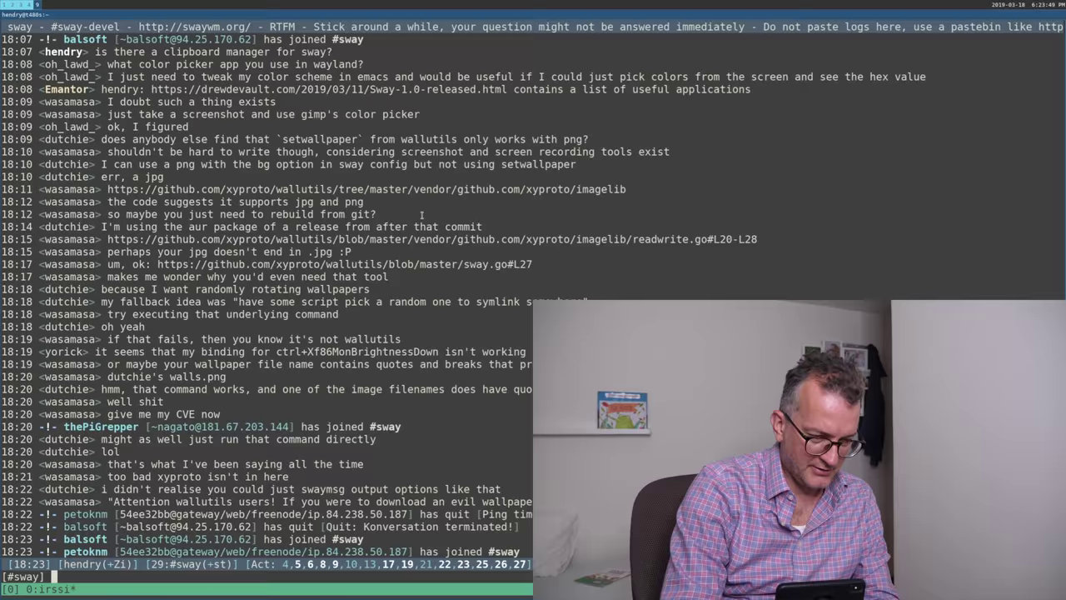
key(ctrl+p)
key(ctrl+p)
key(ctrl+p)
key(ctrl+p)
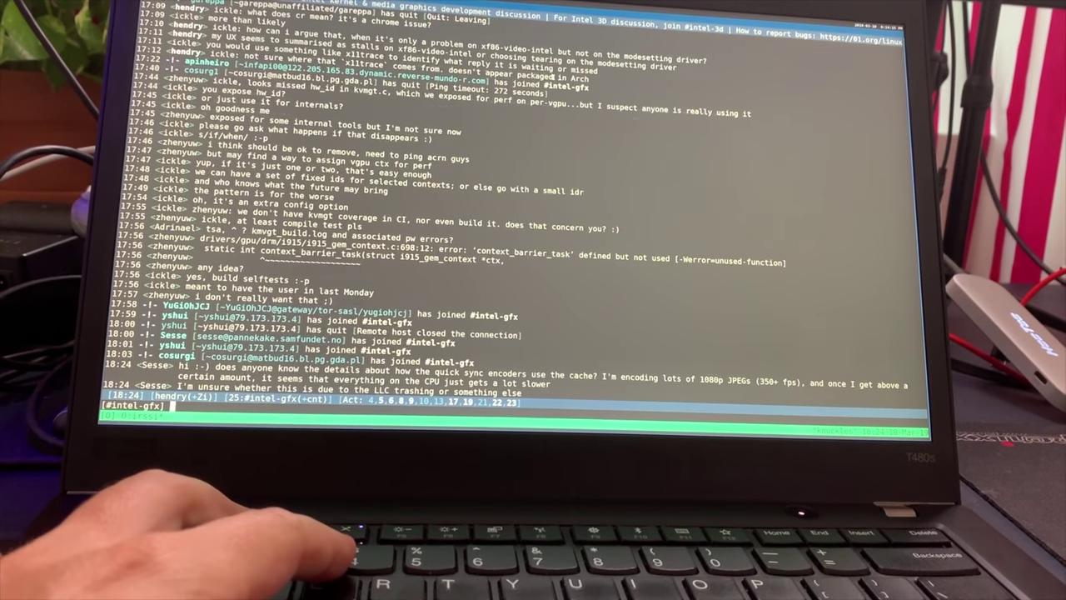
Show the r/swaywm page on workspace 2, then switch to workspace 3
key(super+2)
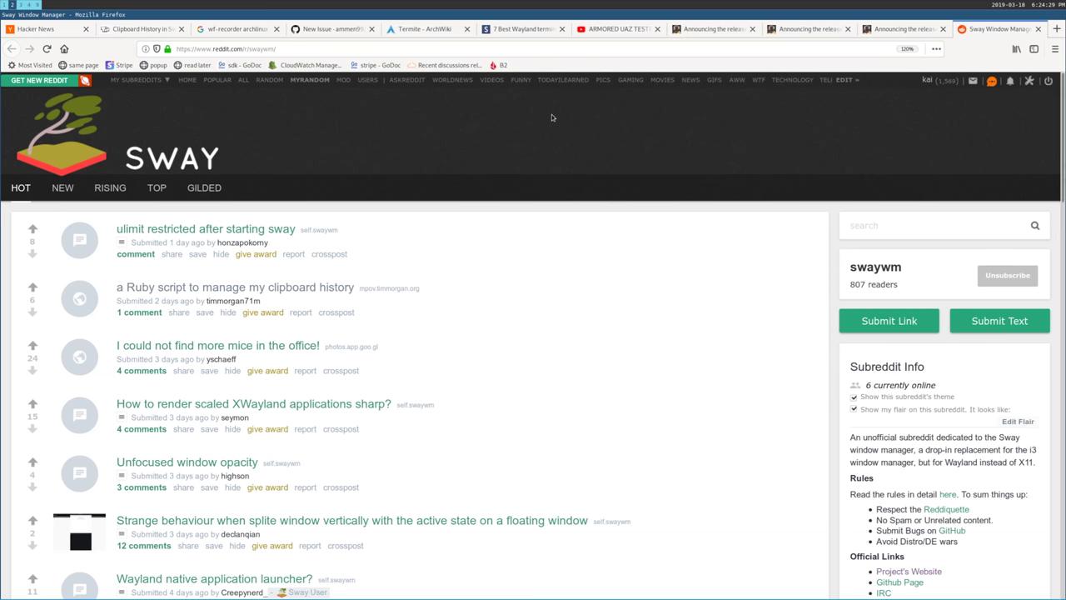
key(super+3)
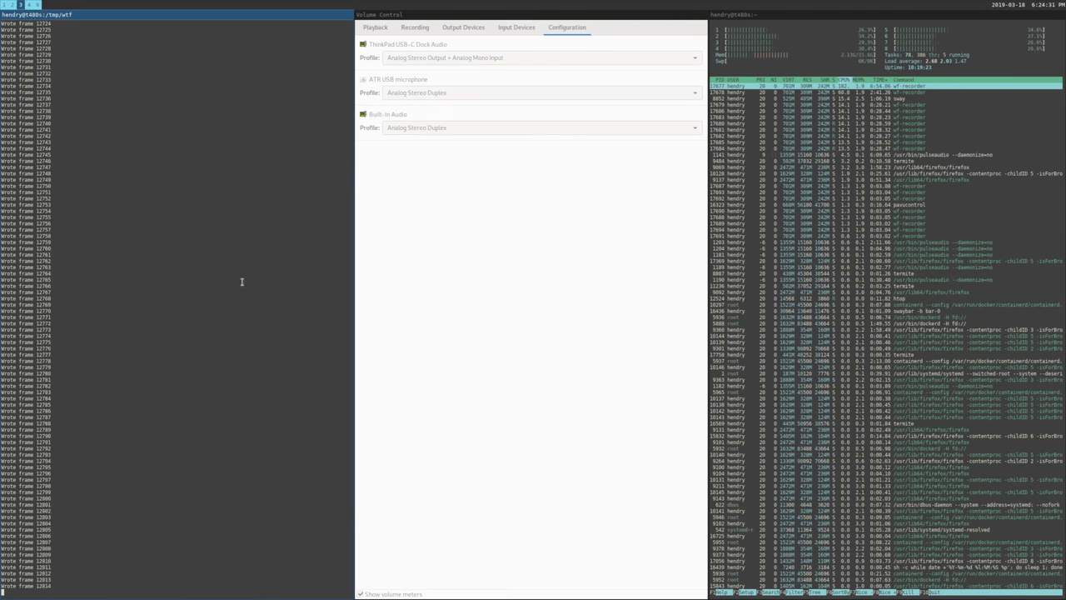